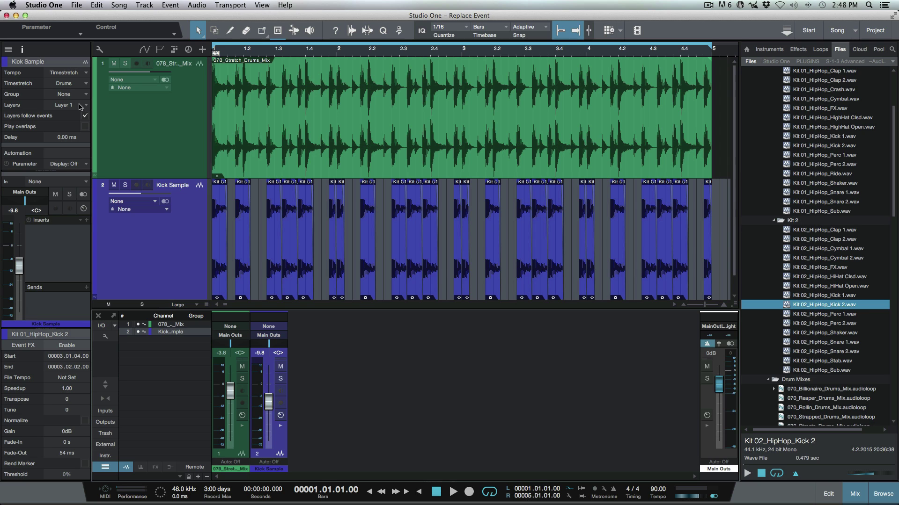
# Solo the drum loop, play it back twice, then unsolo the Kick Sample track
pyautogui.click(167, 144)
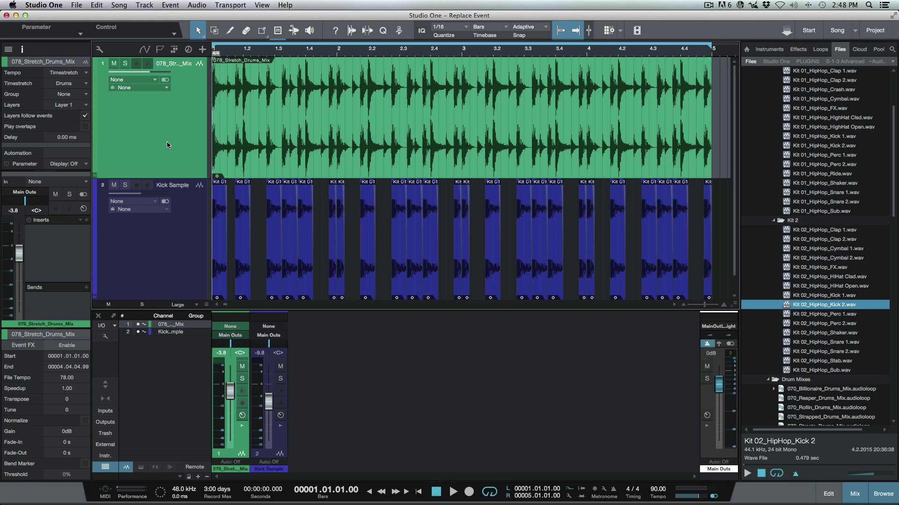
pyautogui.press('s')
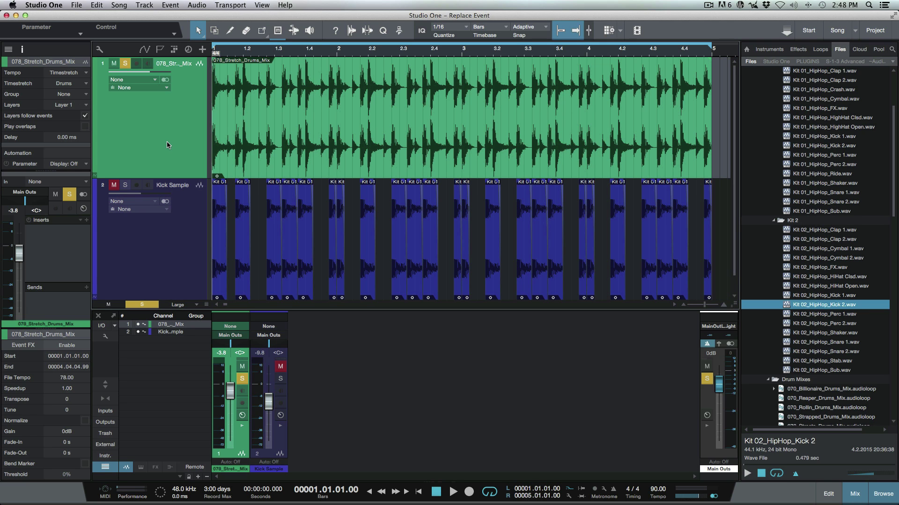
pyautogui.press('space')
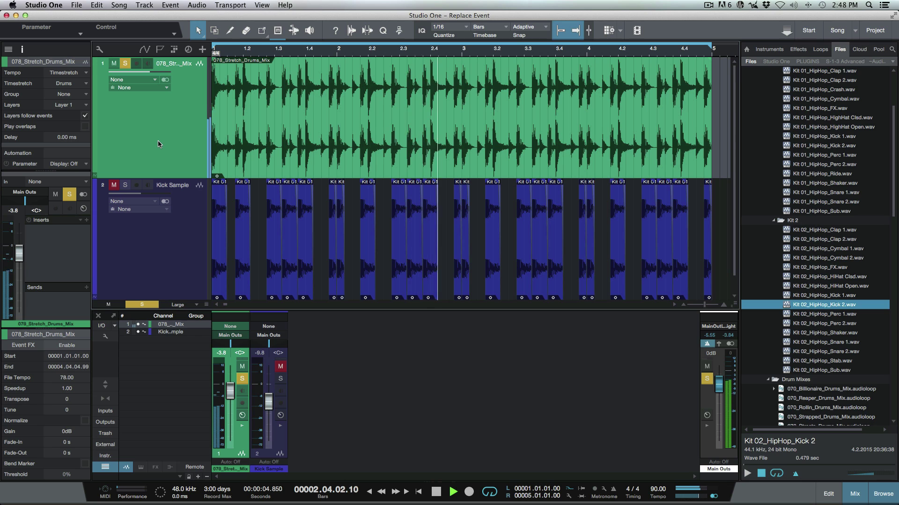
pyautogui.press('space')
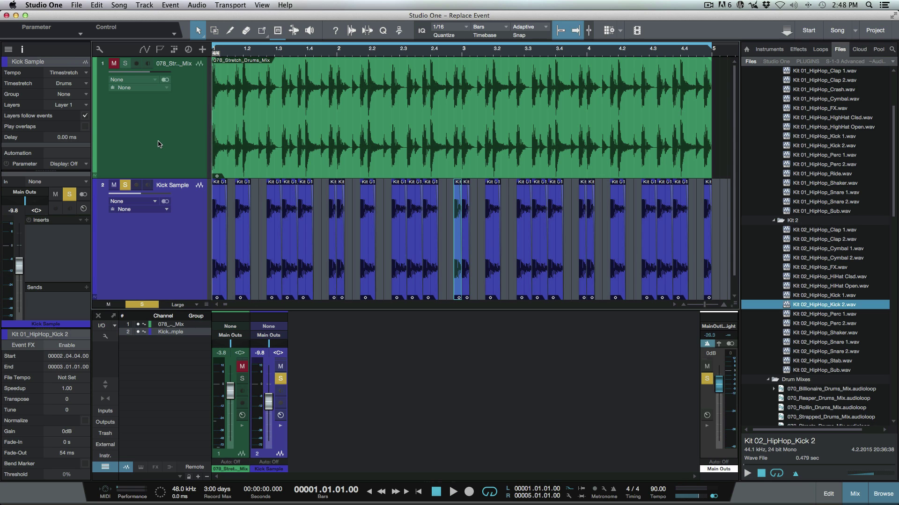
pyautogui.press('space')
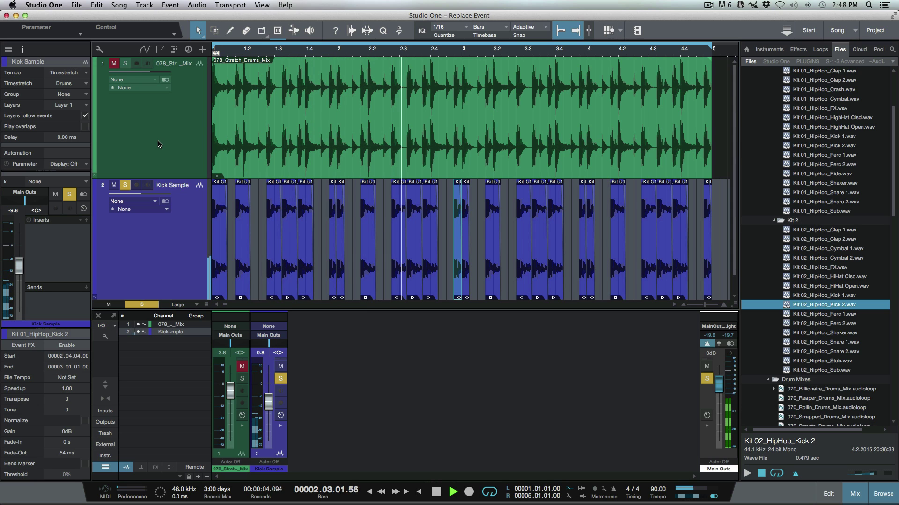
pyautogui.press('space')
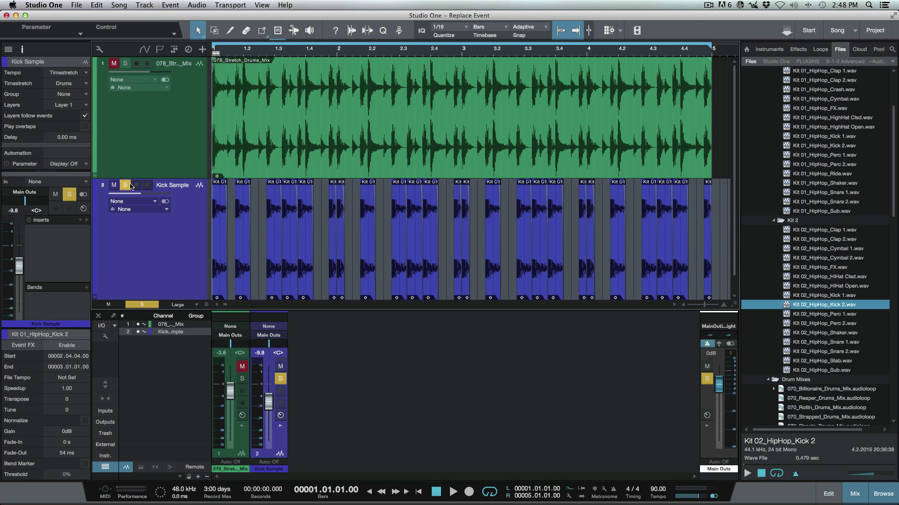
pyautogui.click(125, 185)
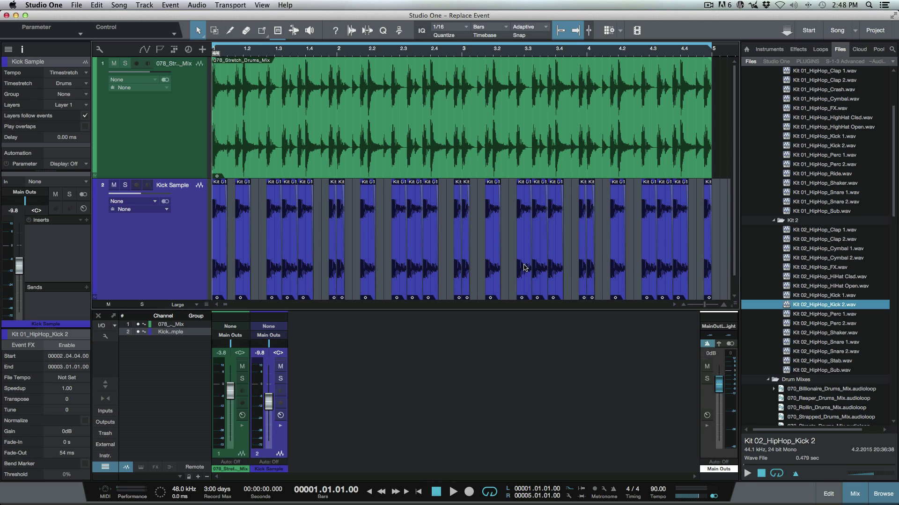
# Select all Kick Sample events, deselect them, then select them all again
pyautogui.keyDown('shift'); pyautogui.doubleClick(369, 240); pyautogui.keyUp('shift')
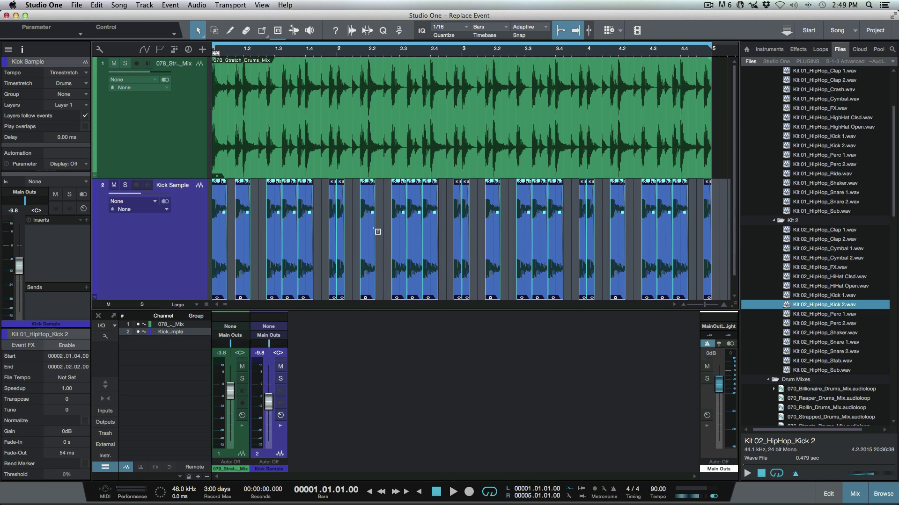
pyautogui.click(320, 248)
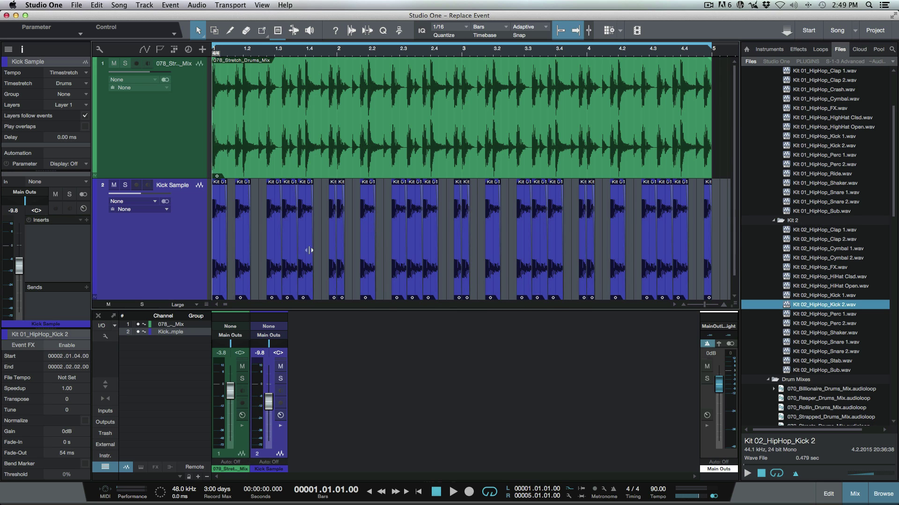
pyautogui.click(184, 254)
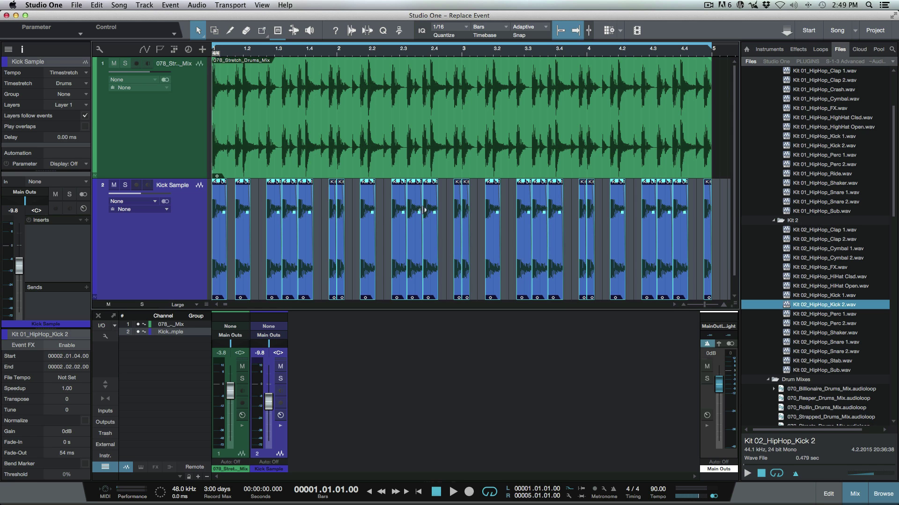
pyautogui.doubleClick(415, 246)
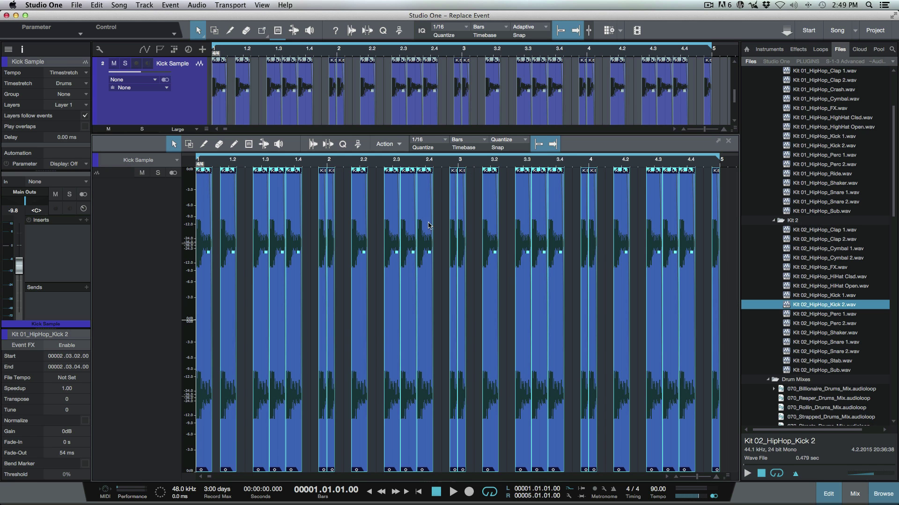
pyautogui.press('e')
pyautogui.press('e')
pyautogui.press('e')
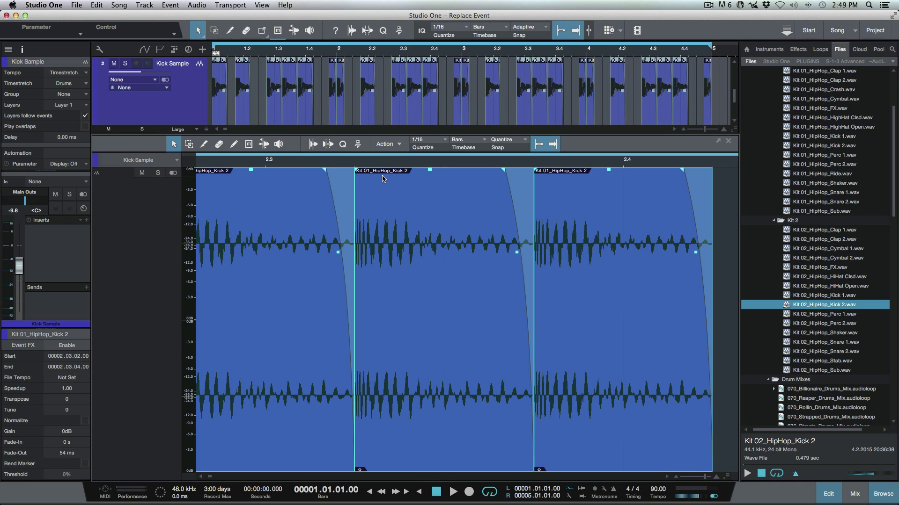
pyautogui.press('F2')
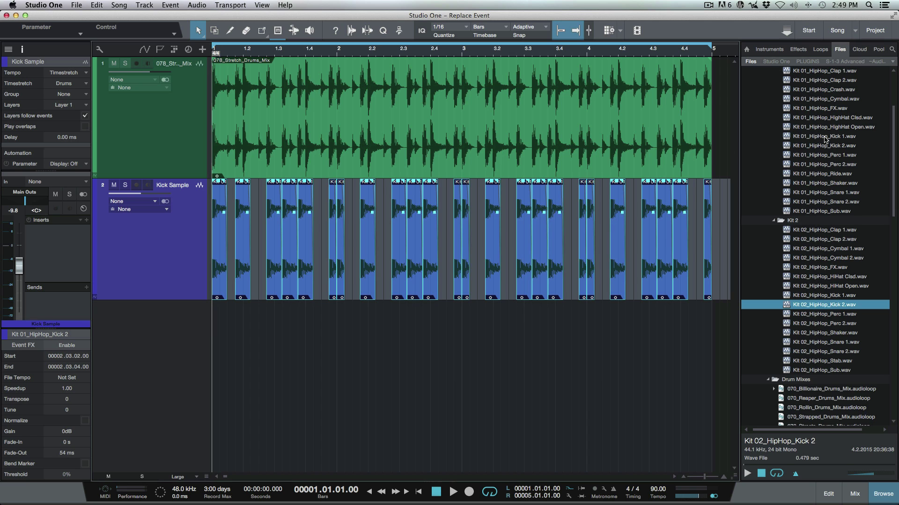
pyautogui.press('F3')
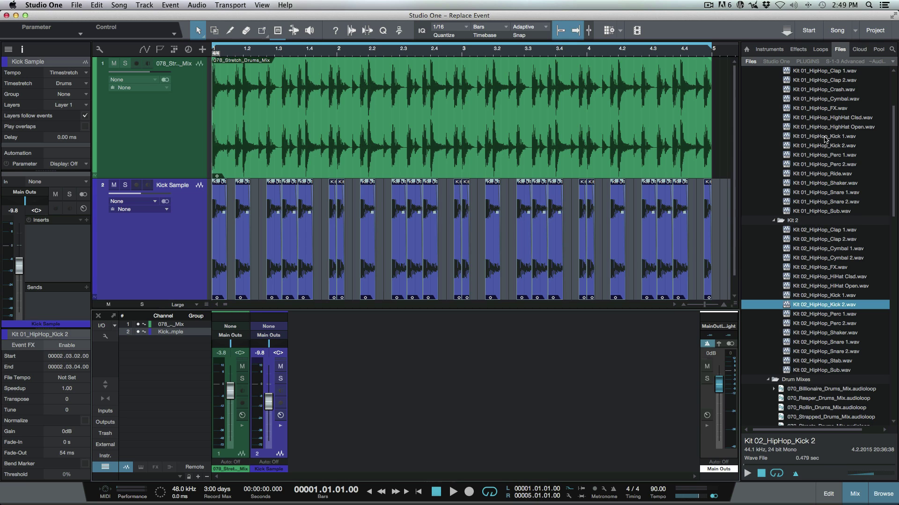
# Replace the Kick Sample events with Kit 01_HipHop_Kick 1.wav, audition it, then select all events
pyautogui.moveTo(824, 139); pyautogui.dragTo(419, 266)
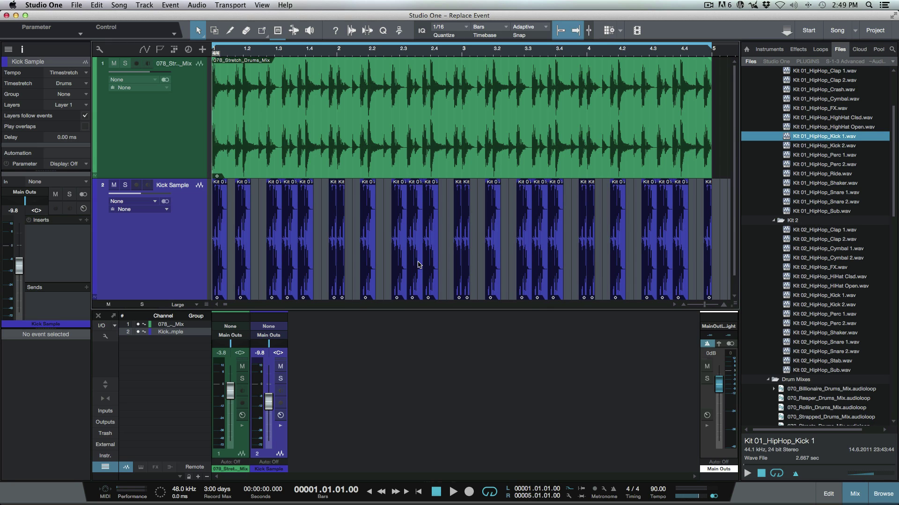
pyautogui.press('space')
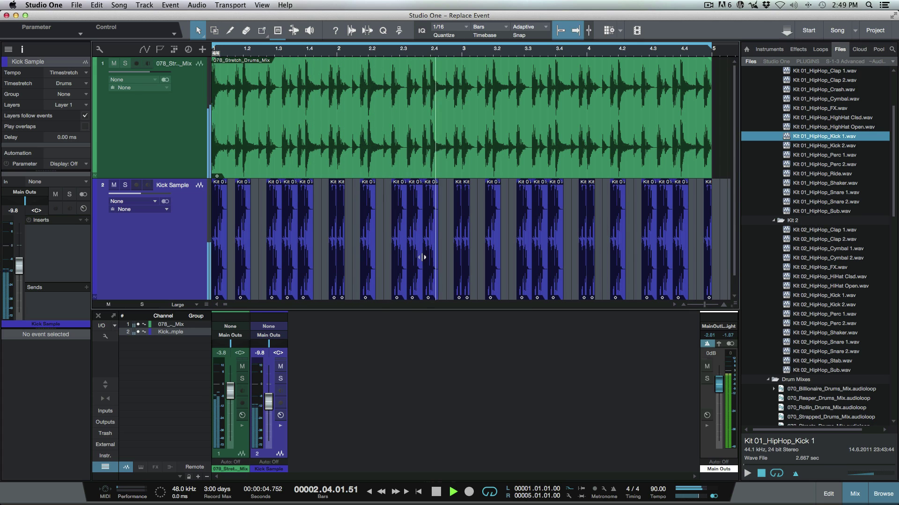
pyautogui.press('space')
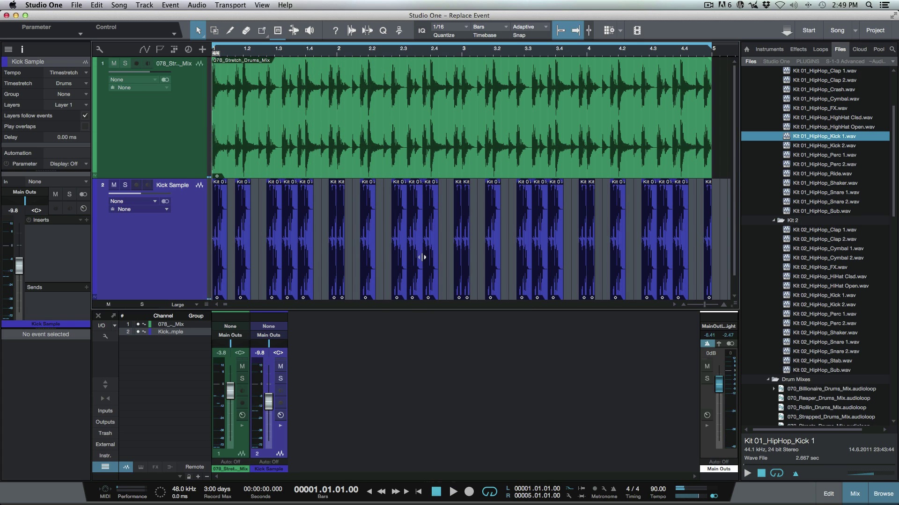
pyautogui.press('super+shift+a')
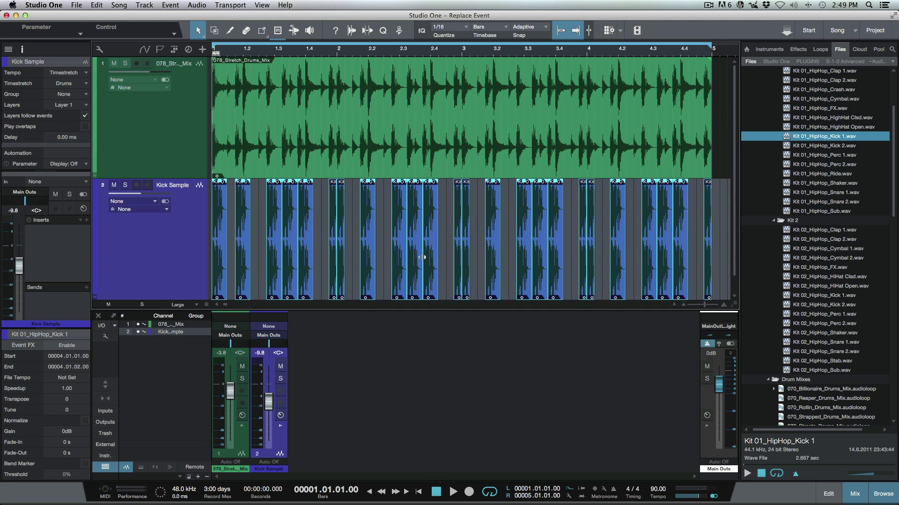
# With Snap off, drag the selected kick events' fade-out in to 167 ms during playback
pyautogui.press('e')
pyautogui.press('e')
pyautogui.press('e')
pyautogui.press('e')
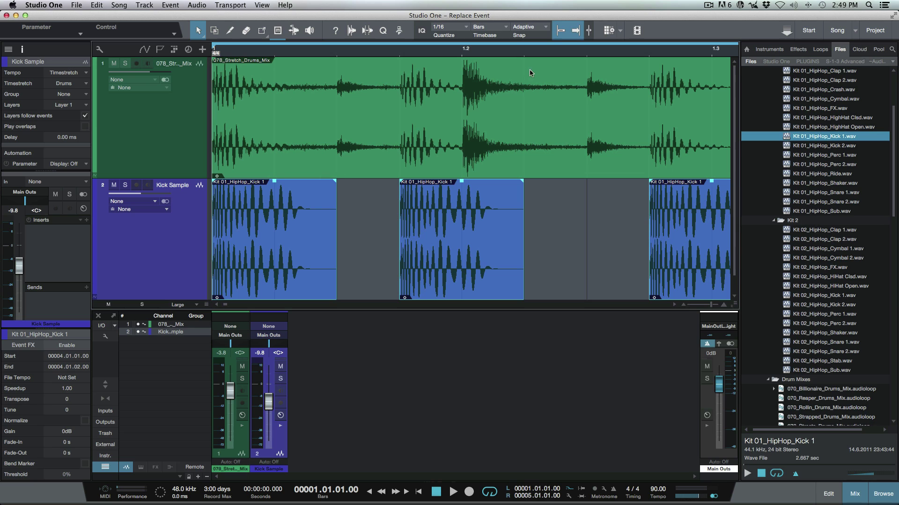
pyautogui.click(575, 31)
pyautogui.press('space')
pyautogui.moveTo(335, 180); pyautogui.dragTo(247, 179)
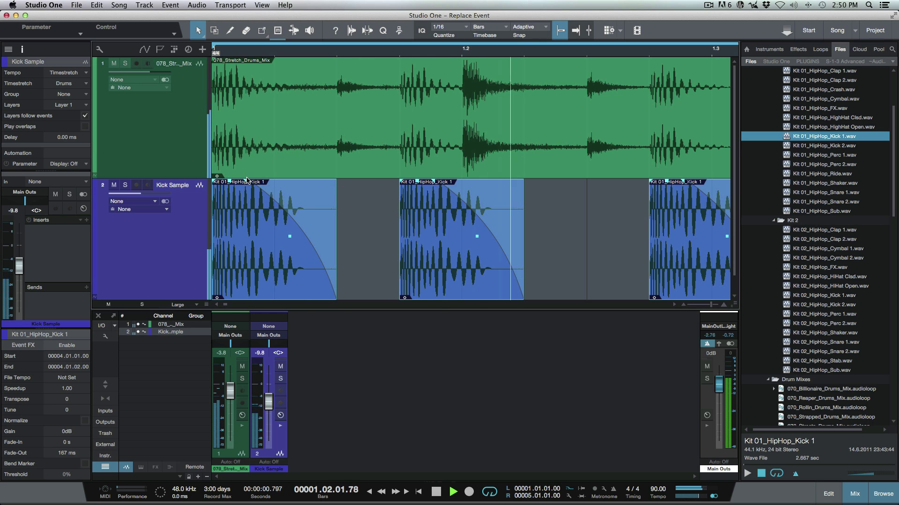
pyautogui.press('z')
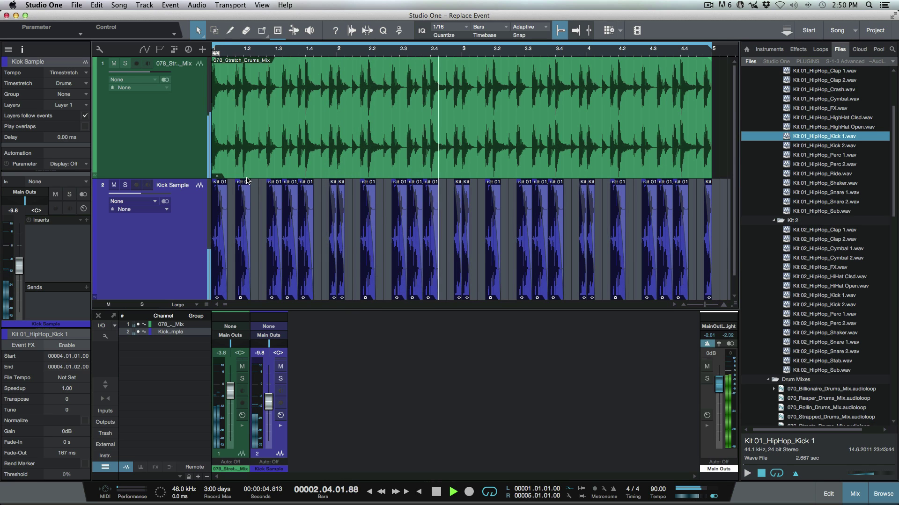
# Stop playback and close the Mix console with F3
pyautogui.press('space')
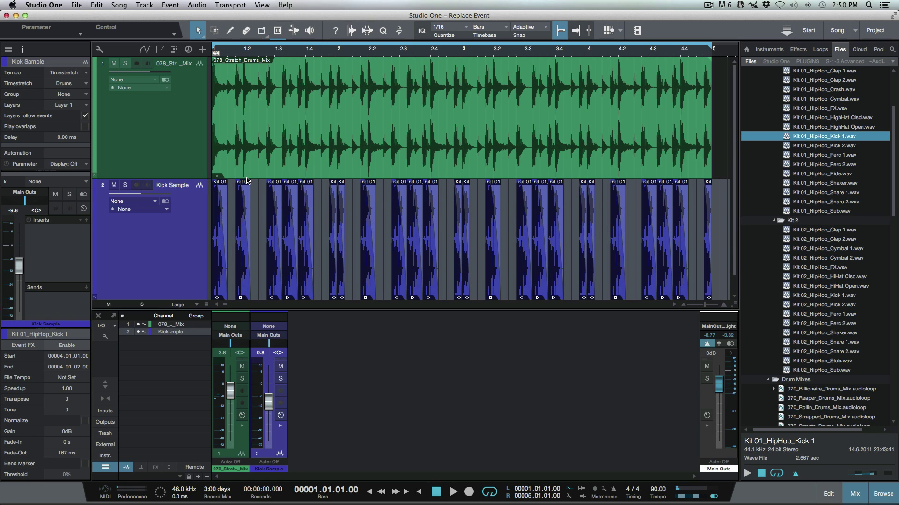
pyautogui.press('F3')
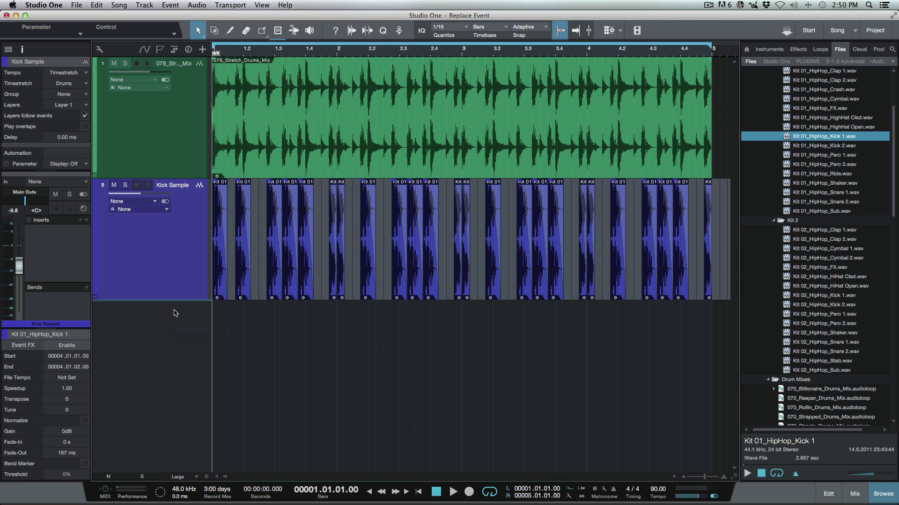
# Duplicate the Kick Sample track complete with Shift+D, creating Kick Sample 2
pyautogui.hotkey('shift', 'd')
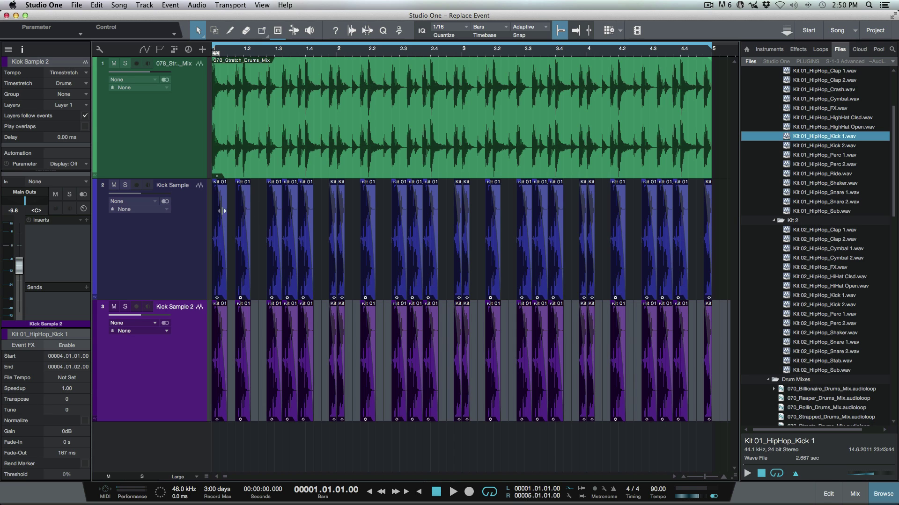
# Select all Kick Sample 2 events, preview Kit 02_HipHop_Kick 1 and Kick 2, then reselect Kick 1
pyautogui.click(169, 380)
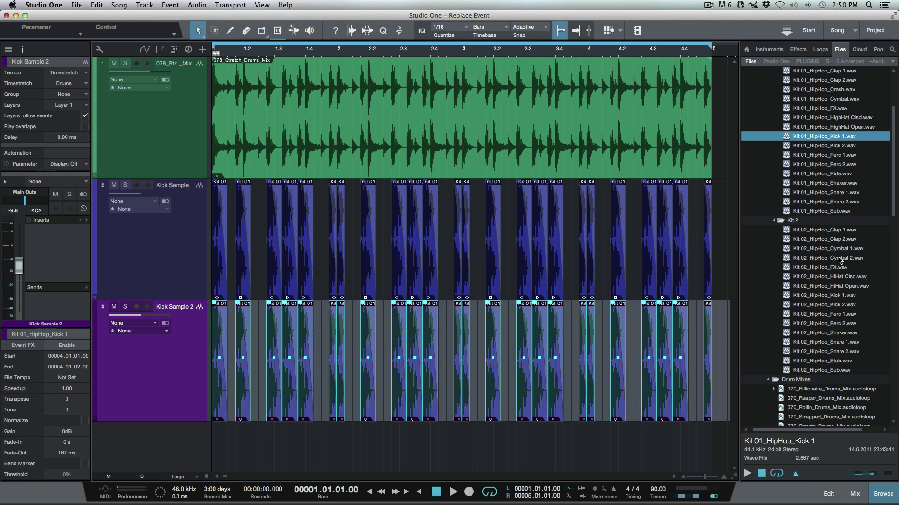
pyautogui.click(824, 296)
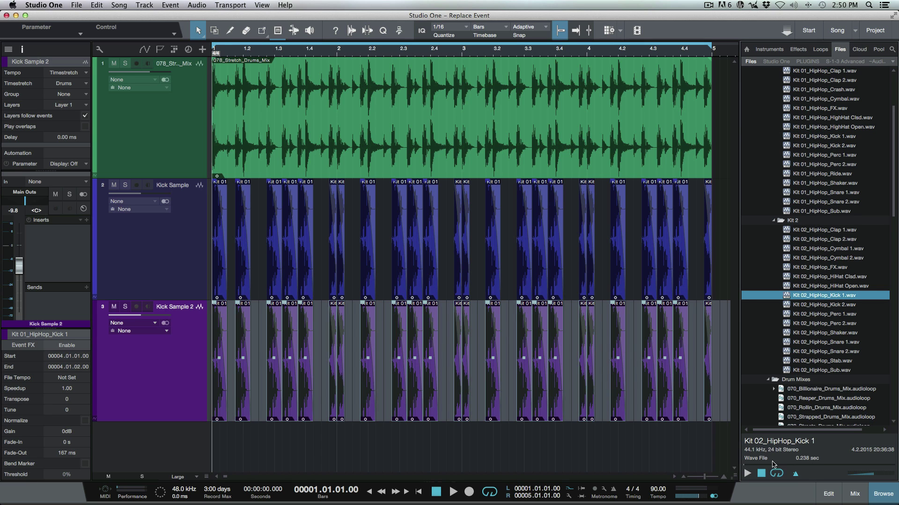
pyautogui.click(747, 475)
pyautogui.click(747, 475)
pyautogui.click(840, 304)
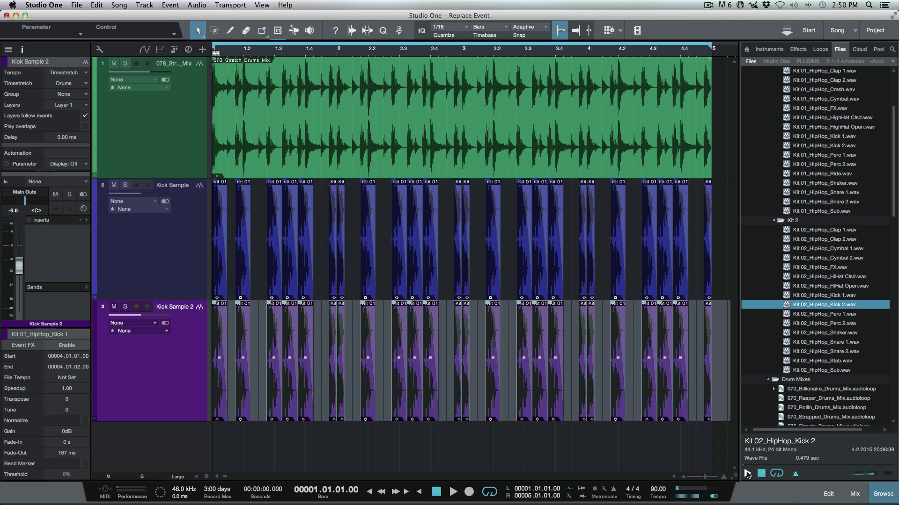
pyautogui.click(747, 474)
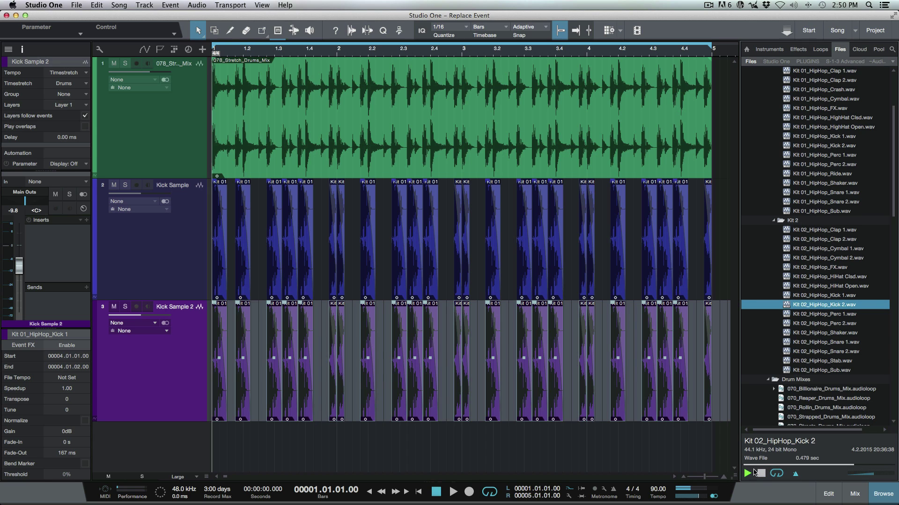
pyautogui.click(841, 296)
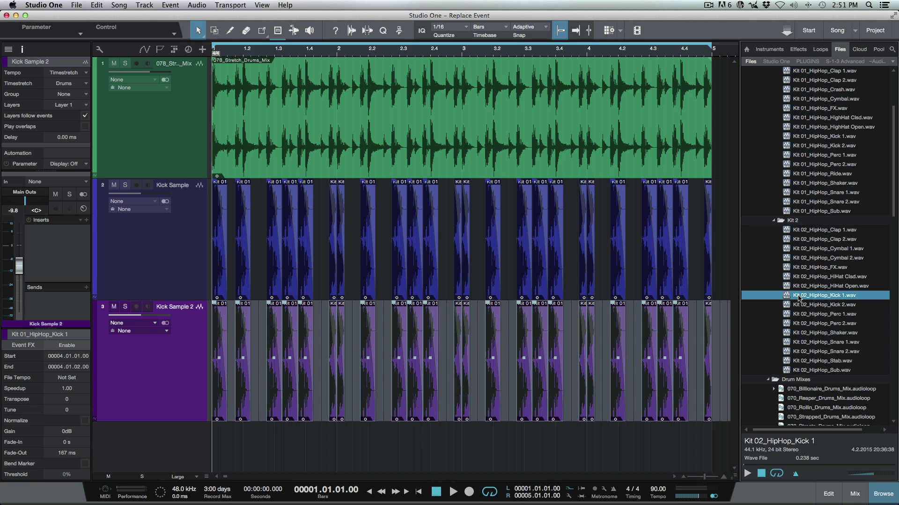
# Replace Kick Sample 2's events with Kit 02_HipHop_Kick 1, solo both kick tracks and play
pyautogui.moveTo(799, 298); pyautogui.dragTo(404, 388)
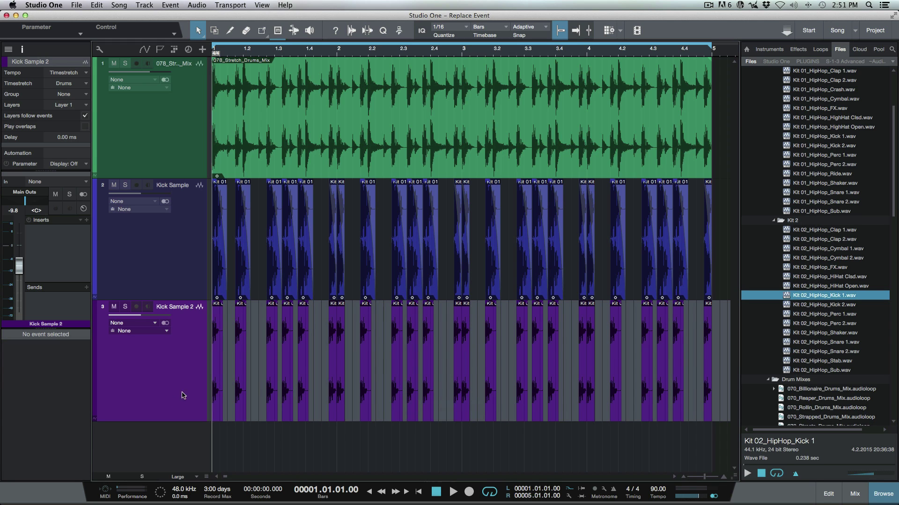
pyautogui.click(125, 185)
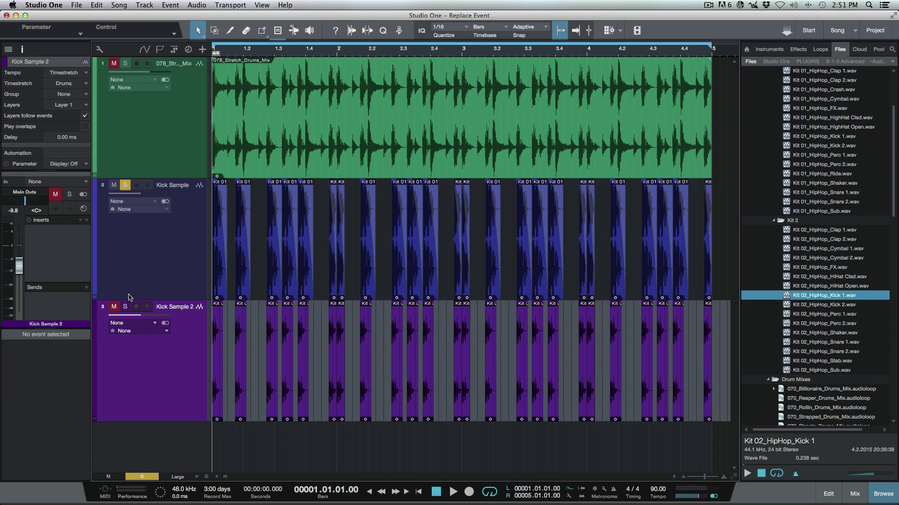
pyautogui.click(125, 307)
pyautogui.press('space')
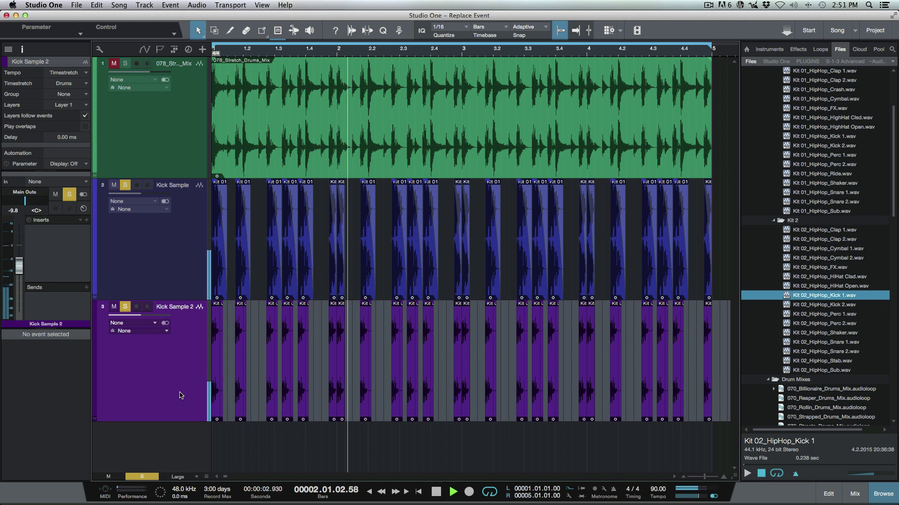
# Open the mixer and toggle solo and mute on the drum loop and kick channels
pyautogui.press('F3')
pyautogui.click(216, 398)
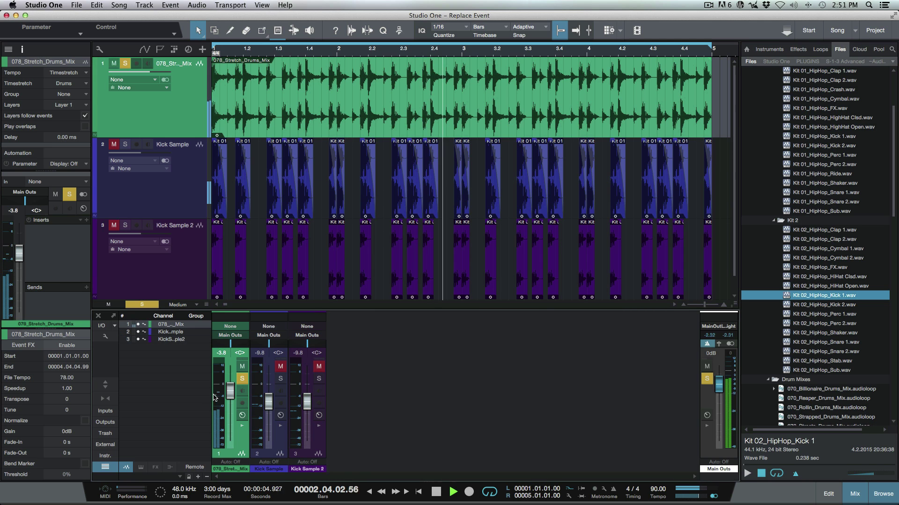
pyautogui.click(319, 367)
pyautogui.click(319, 379)
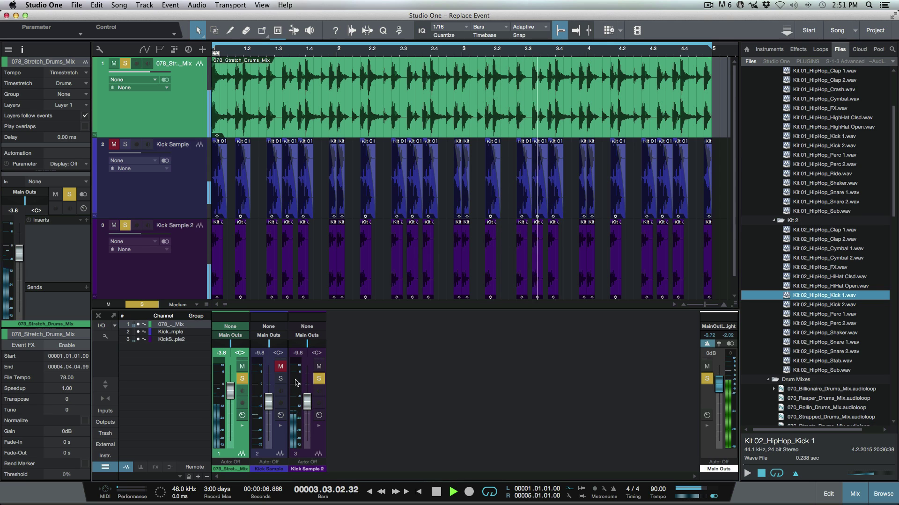
pyautogui.click(280, 367)
pyautogui.click(280, 379)
pyautogui.press('s')
pyautogui.press('m')
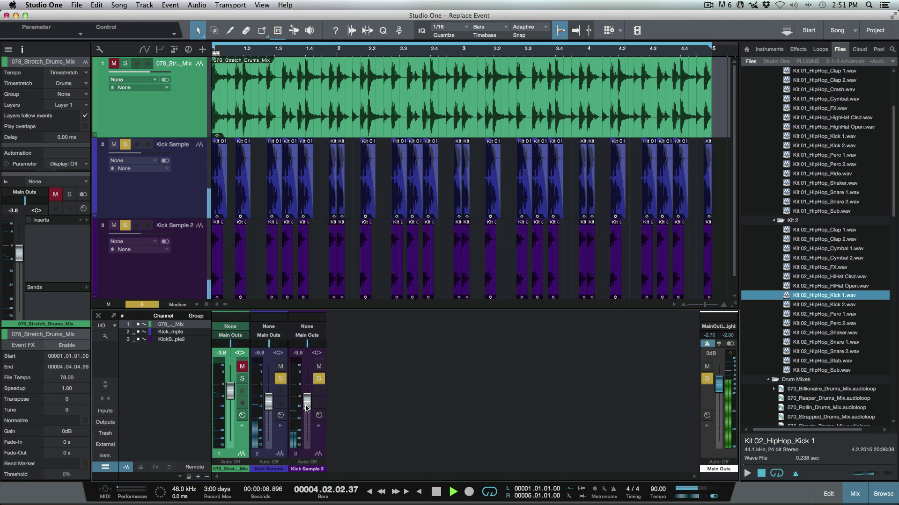
# Raise the Kick Sample 2 fader to -5.1 dB and select all its events
pyautogui.moveTo(306, 408); pyautogui.dragTo(307, 399)
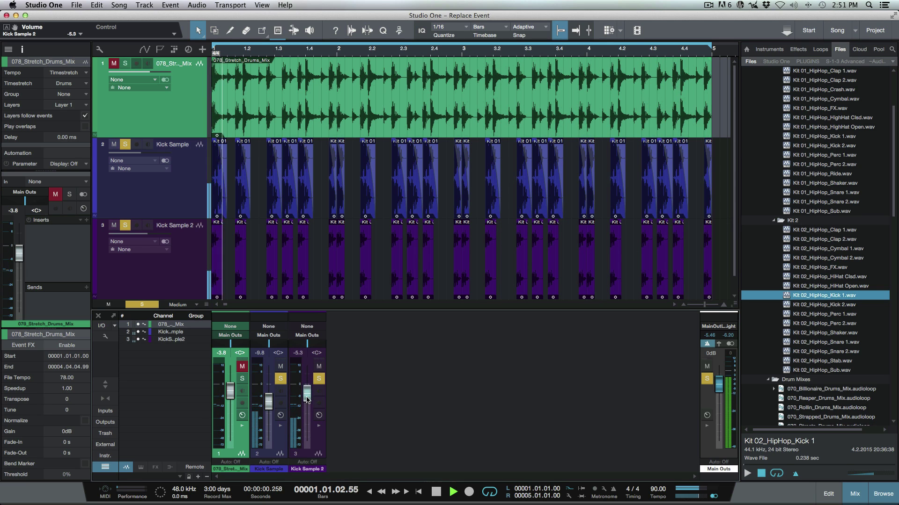
pyautogui.click(172, 271)
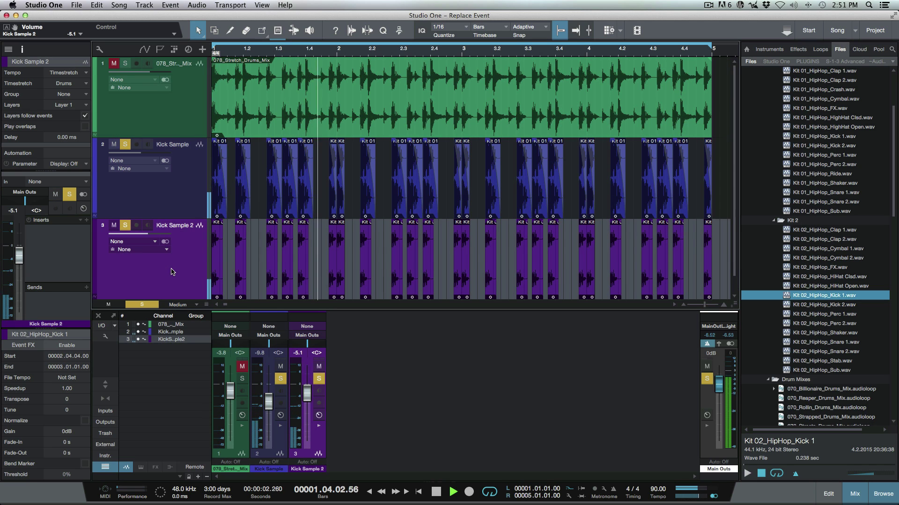
pyautogui.press('super+shift+a')
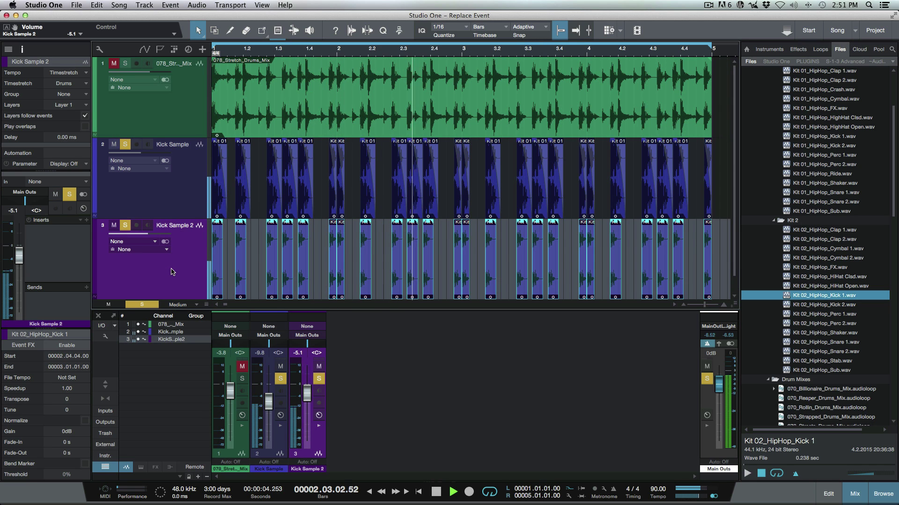
# Drag the Kick Sample 2 events' fade-out to 150 ms during playback, then clear all solos
pyautogui.press('e')
pyautogui.press('e')
pyautogui.press('e')
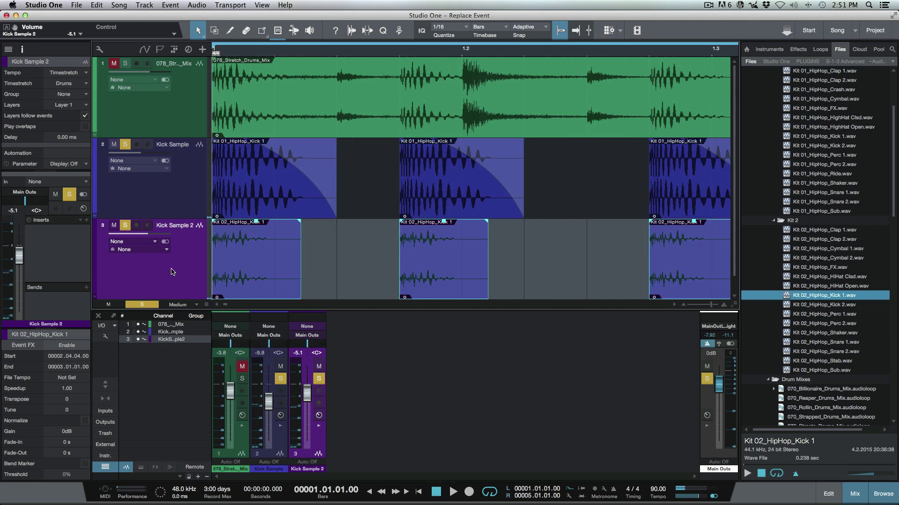
pyautogui.press('w')
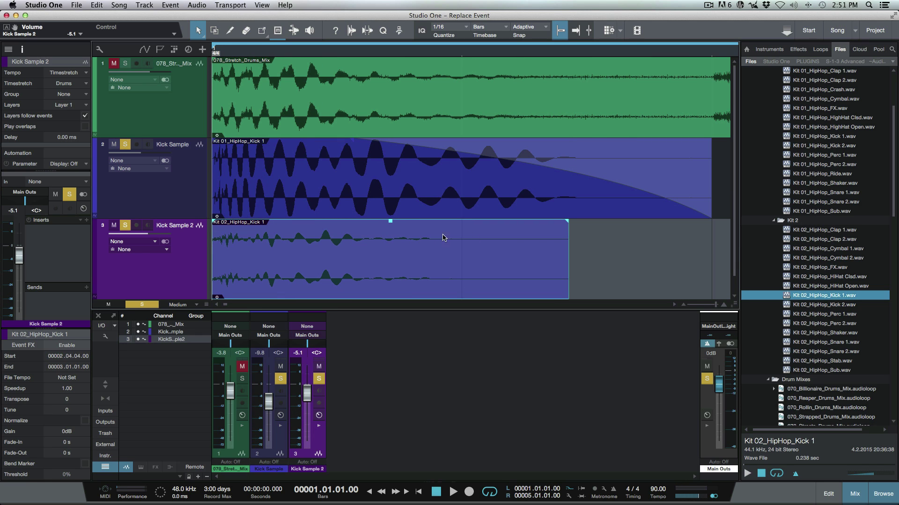
pyautogui.press('space')
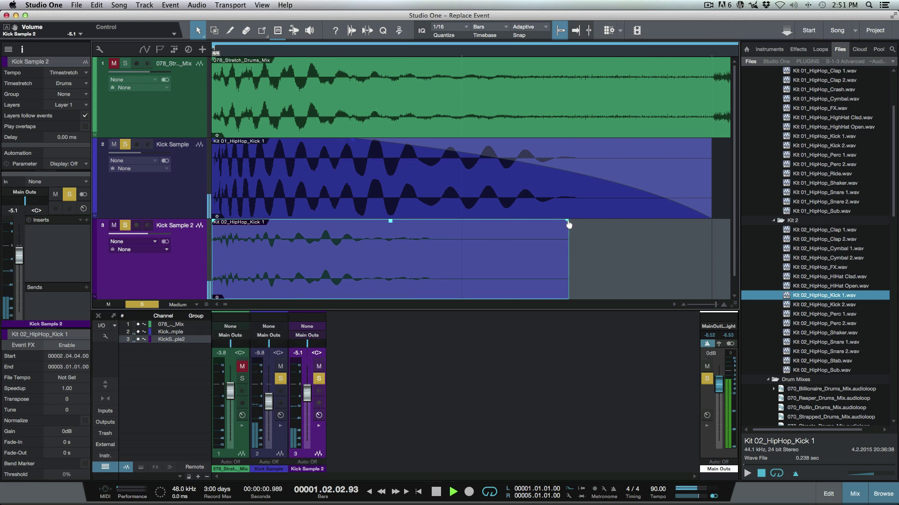
pyautogui.moveTo(569, 225); pyautogui.dragTo(345, 224)
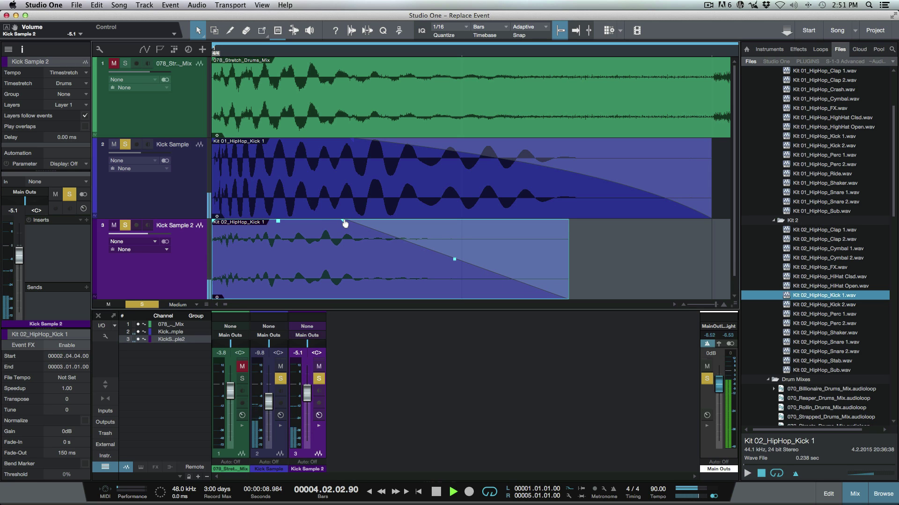
pyautogui.hotkey('shift', 's')
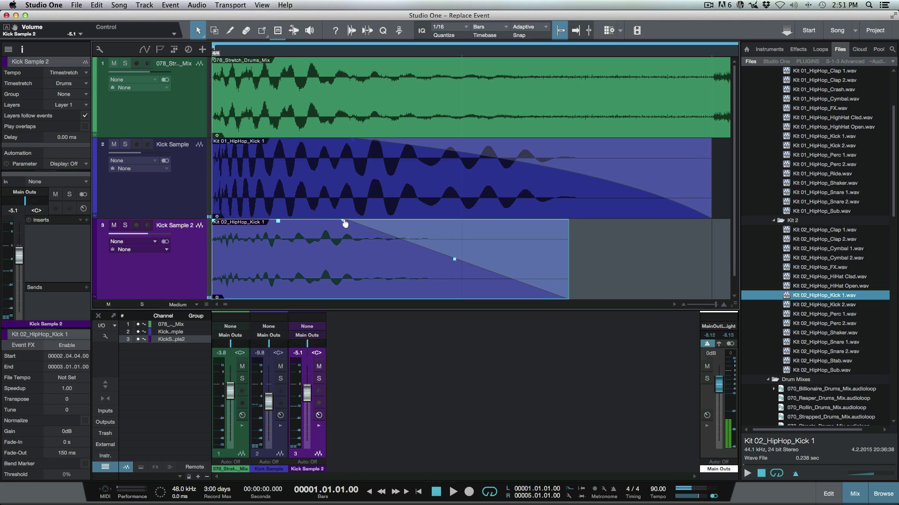
# Compare muted and unmuted kicks while playing, setting Kick Sample to -7.7 dB and Kick Sample 2 to -7.1 dB
pyautogui.press('z')
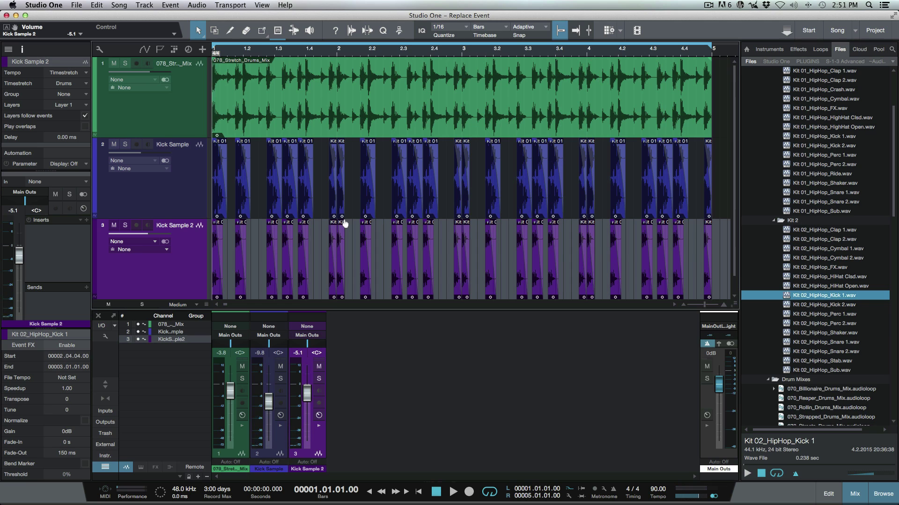
pyautogui.press('space')
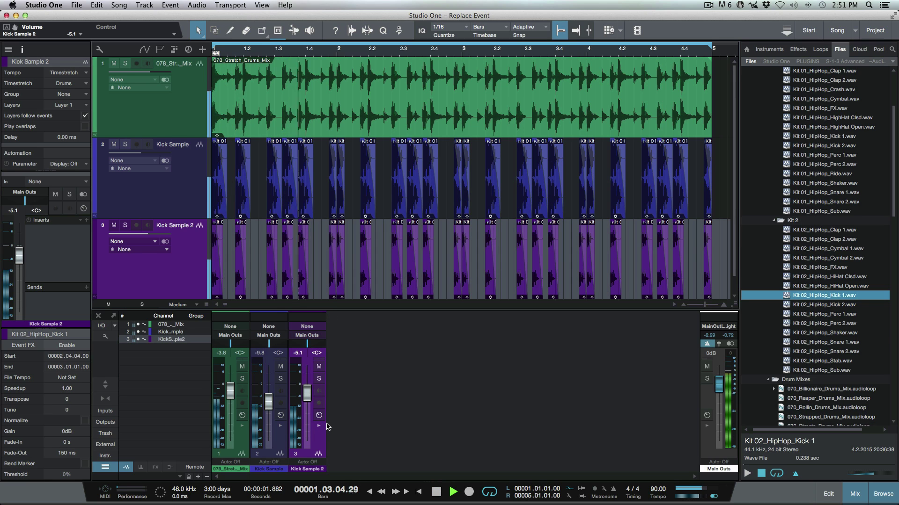
pyautogui.press('m')
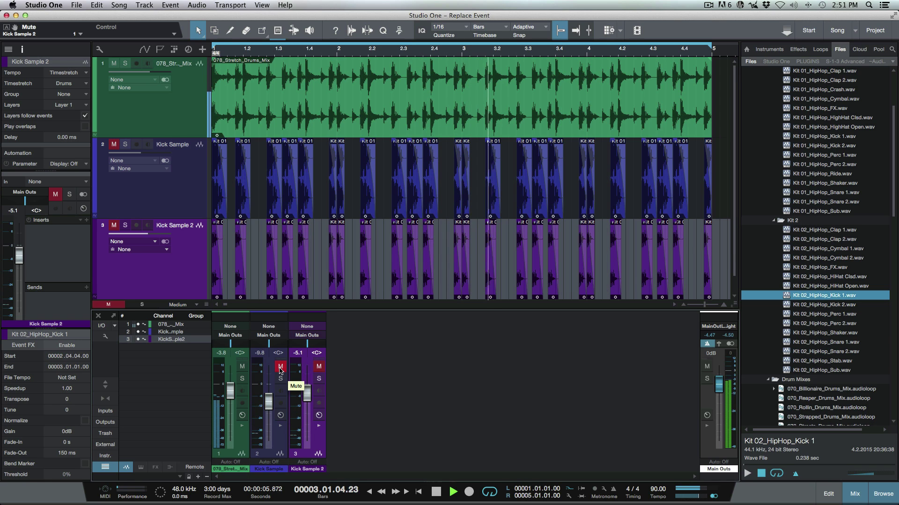
pyautogui.click(280, 367)
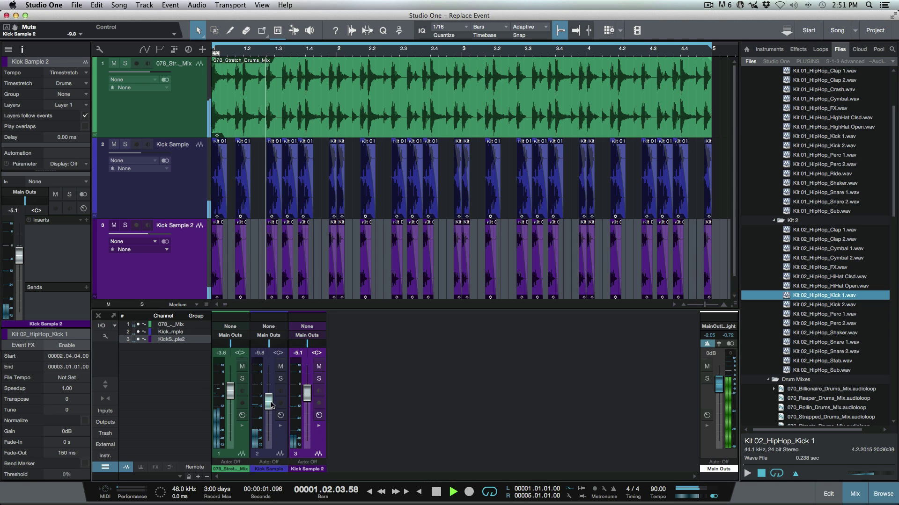
pyautogui.moveTo(271, 396); pyautogui.dragTo(307, 396)
pyautogui.scroll(-1, 309, 435)
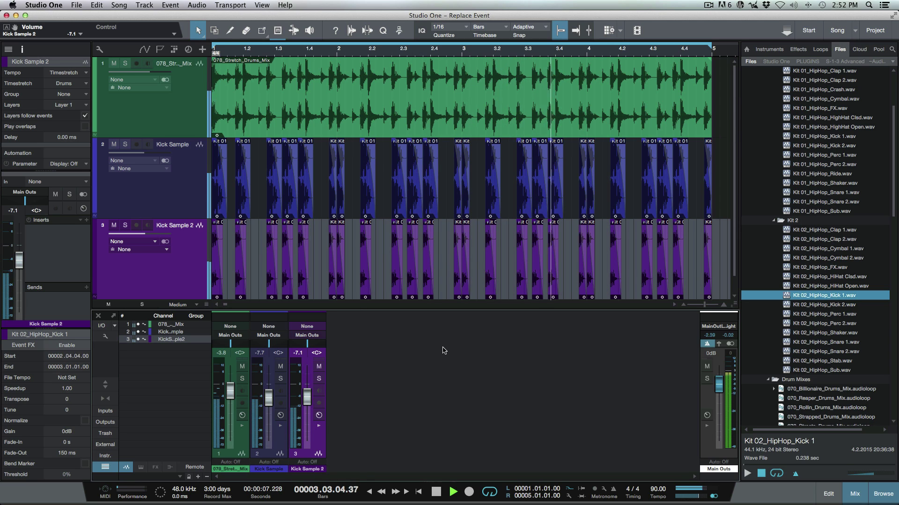
pyautogui.press('space')
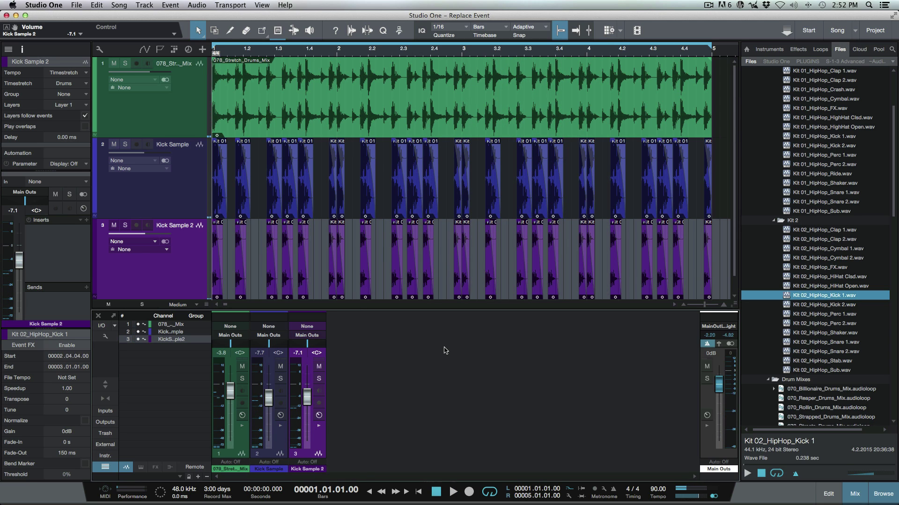